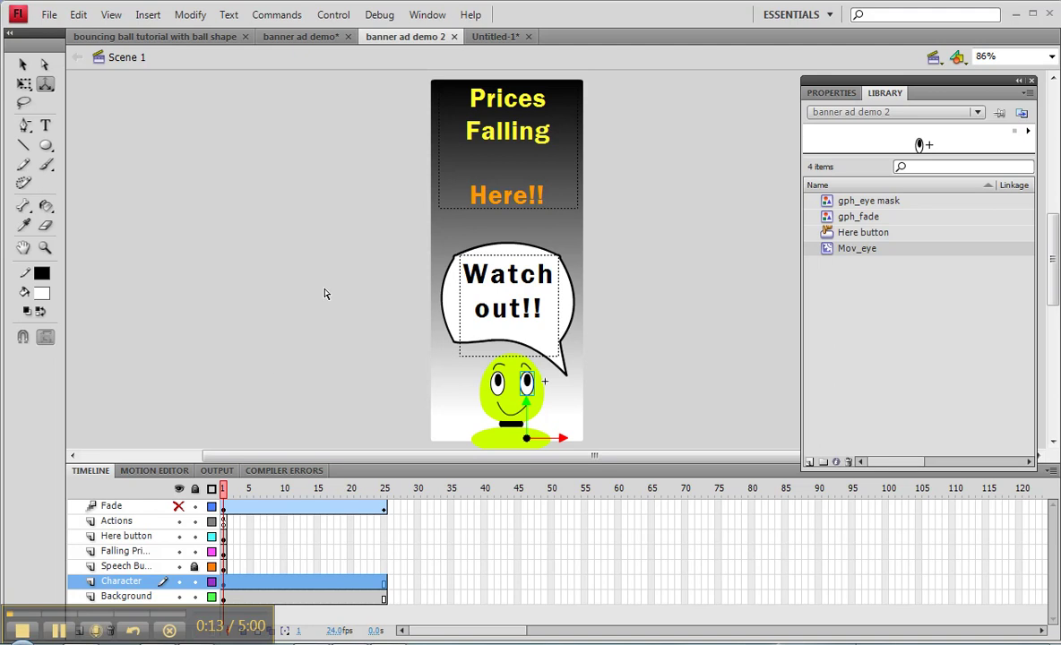
# Unlock the Speech Bubble layer and select all of its frame 1 artwork, including the "Watch out!!" text, for copying
pyautogui.click(223, 566)
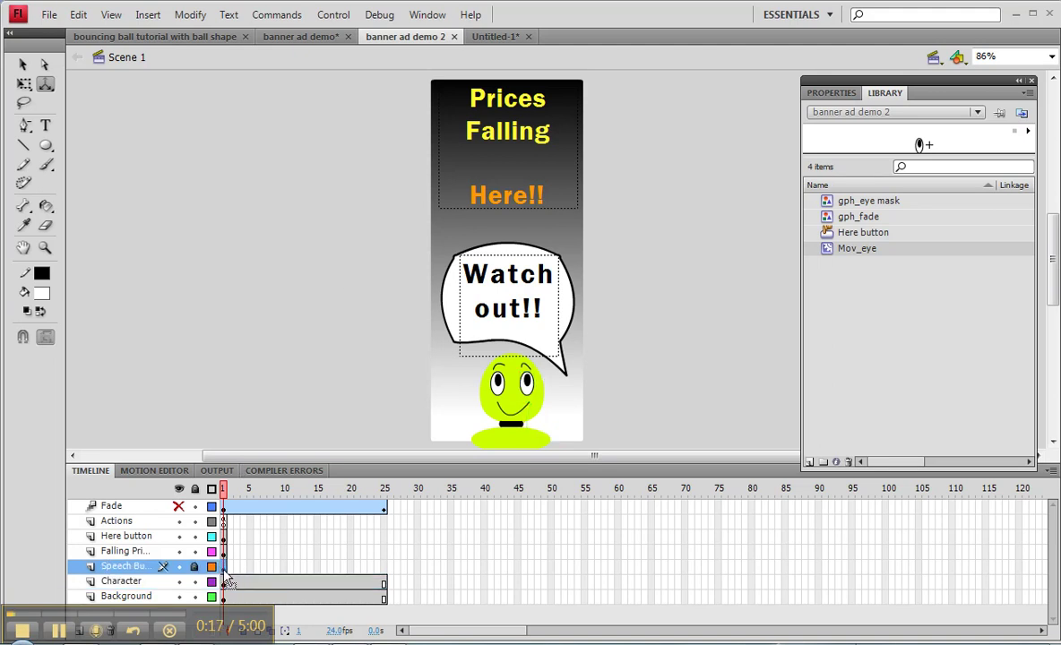
pyautogui.click(194, 567)
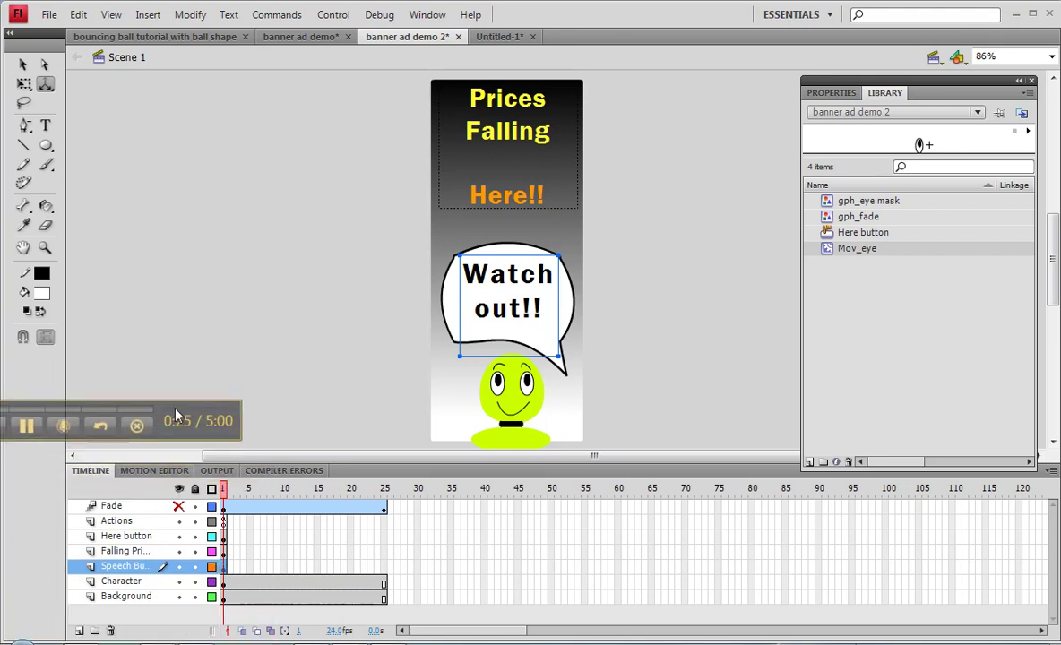
pyautogui.click(226, 578)
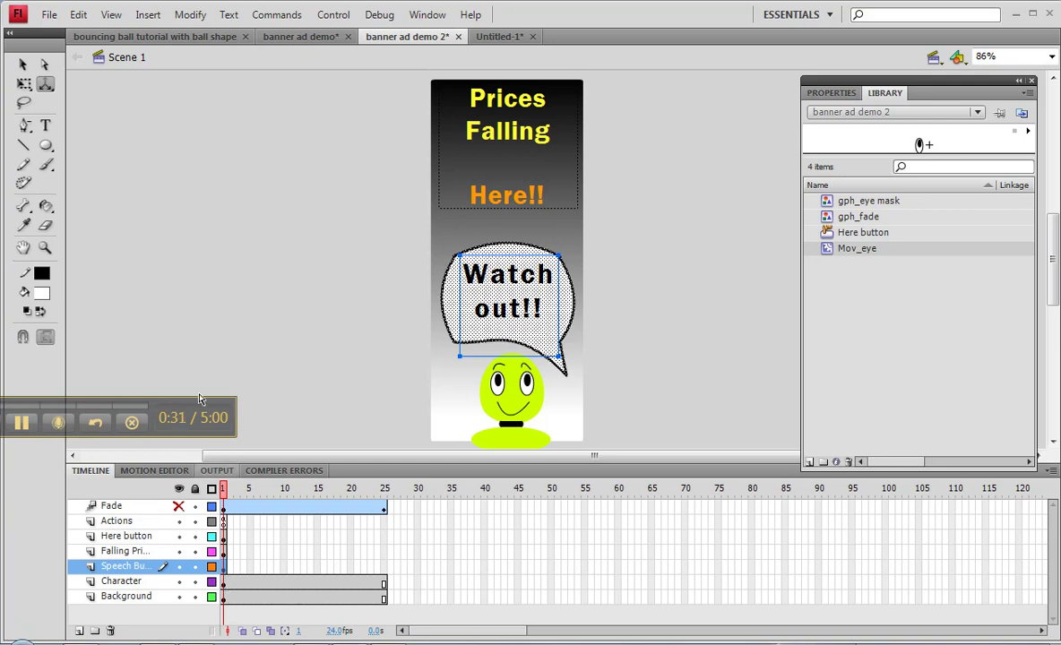
# Create a movie clip symbol named "Mov_speech bubble" and paste the copied speech bubble artwork into it
pyautogui.click(143, 18)
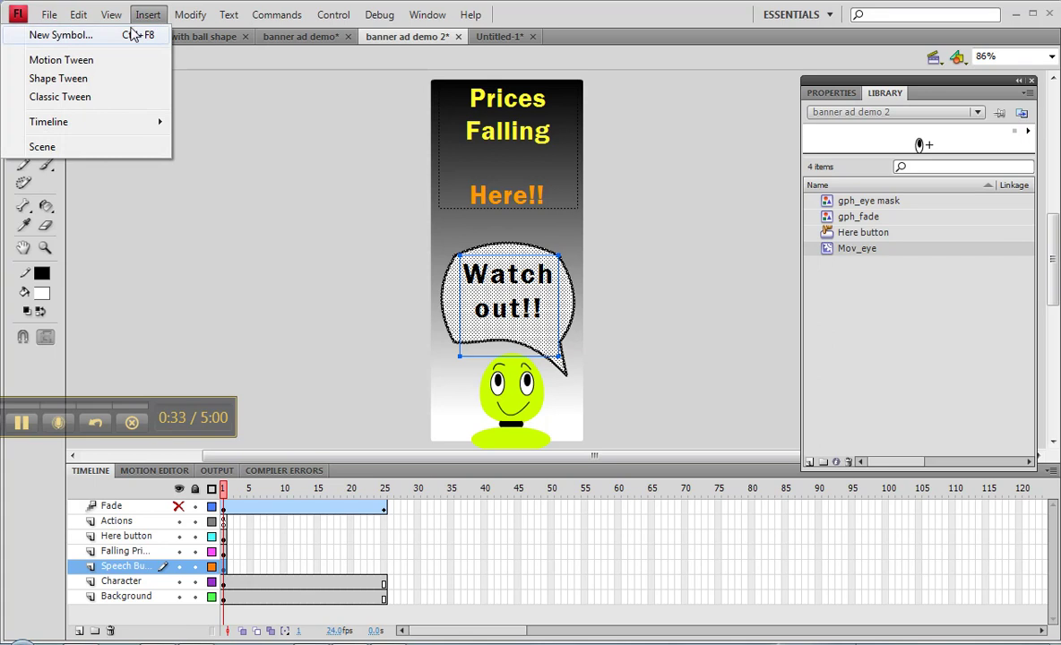
pyautogui.click(108, 35)
pyautogui.write('Mov_speech bubble')
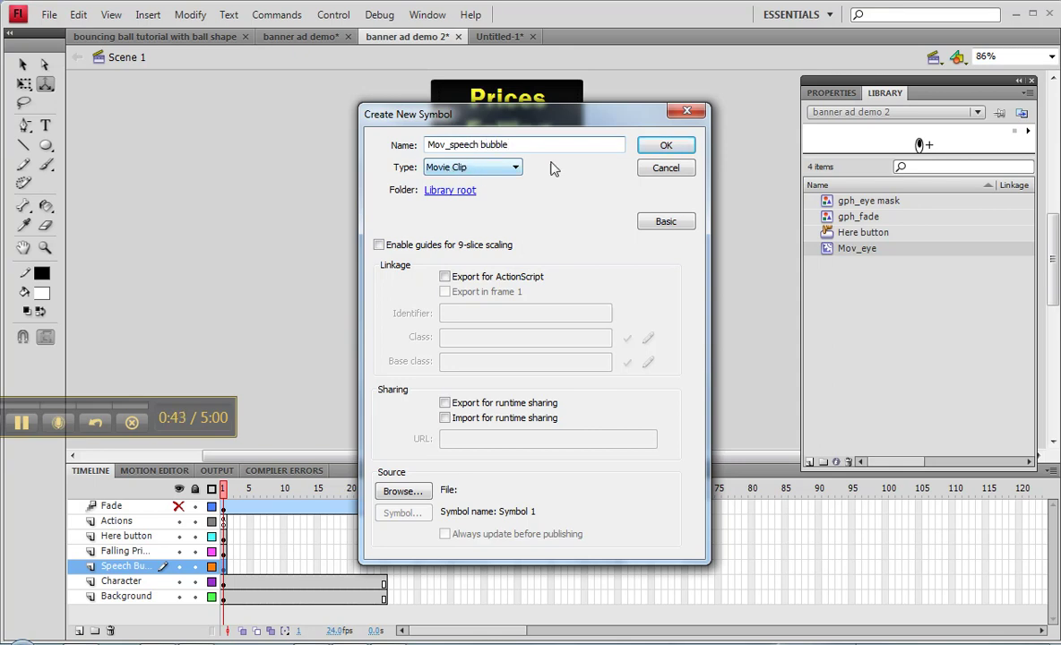
pyautogui.click(661, 146)
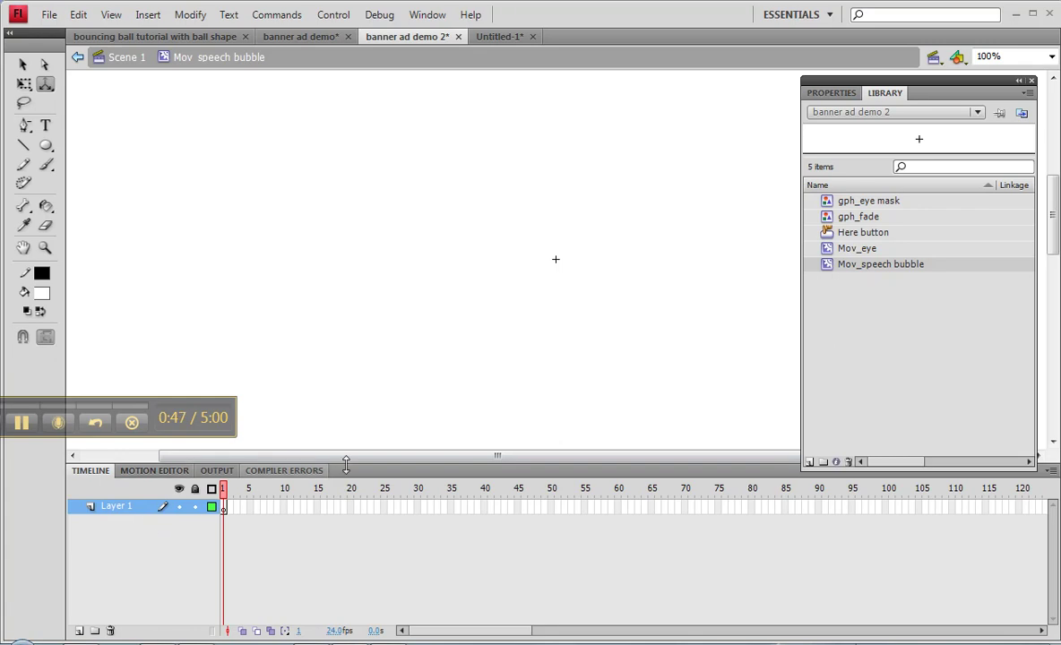
pyautogui.hotkey('ctrl', 'v')
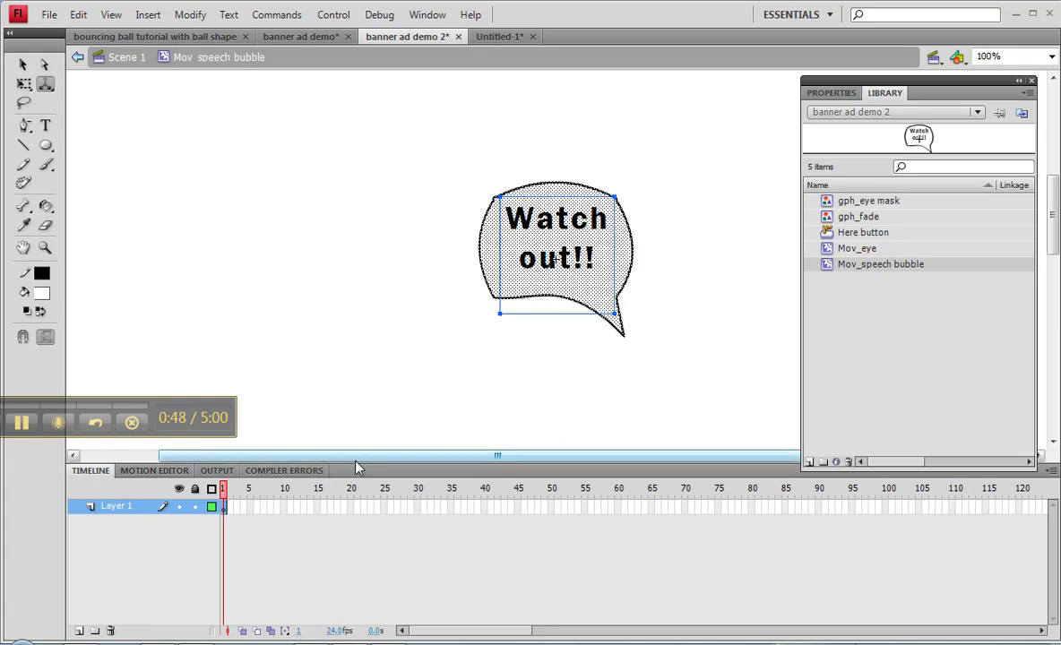
pyautogui.click(462, 337)
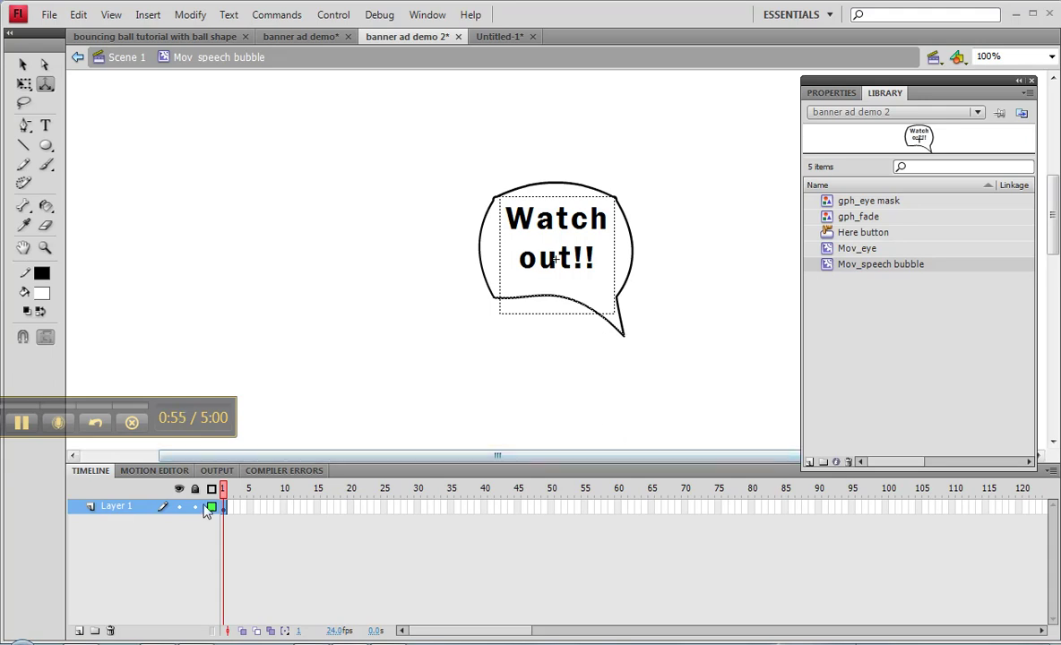
# Rename the symbol's Layer 1 to "Speech bubble"
pyautogui.doubleClick(108, 507)
pyautogui.write('S')
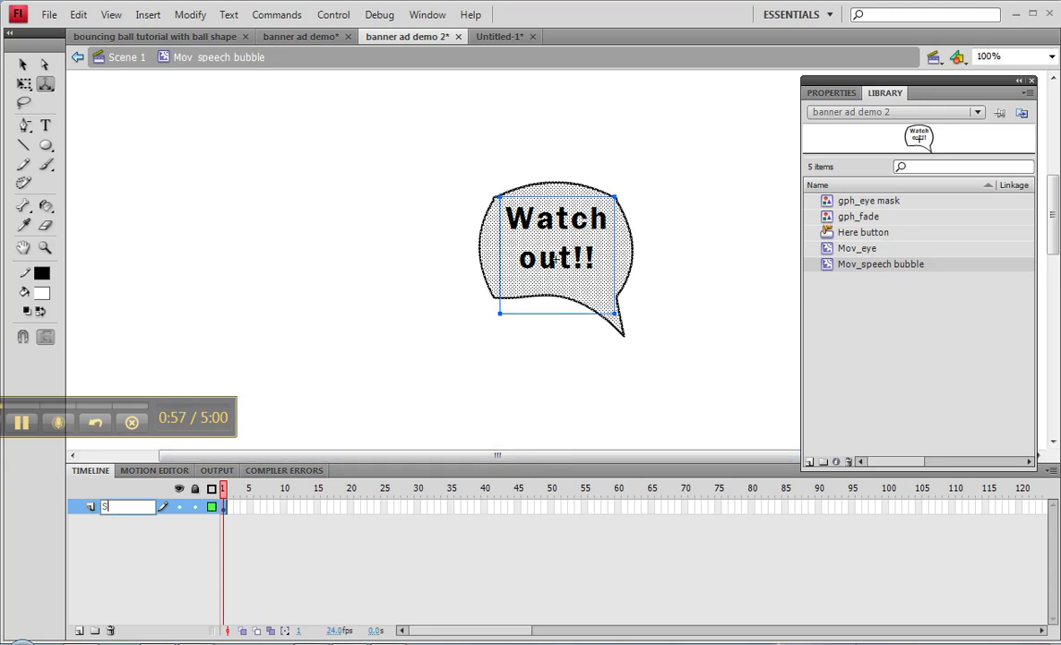
pyautogui.write('peech bubble')
pyautogui.click(140, 538)
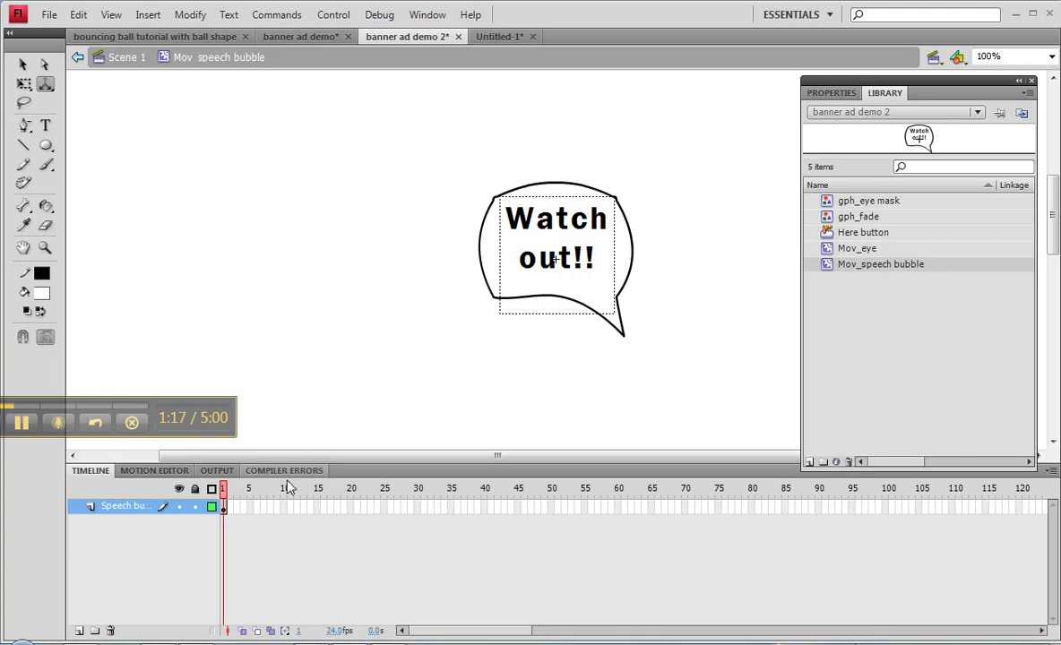
# Add a new layer above the speech bubble layer and name it "Mask"
pyautogui.click(78, 631)
pyautogui.doubleClick(128, 507)
pyautogui.write('Mask')
pyautogui.press('Return')
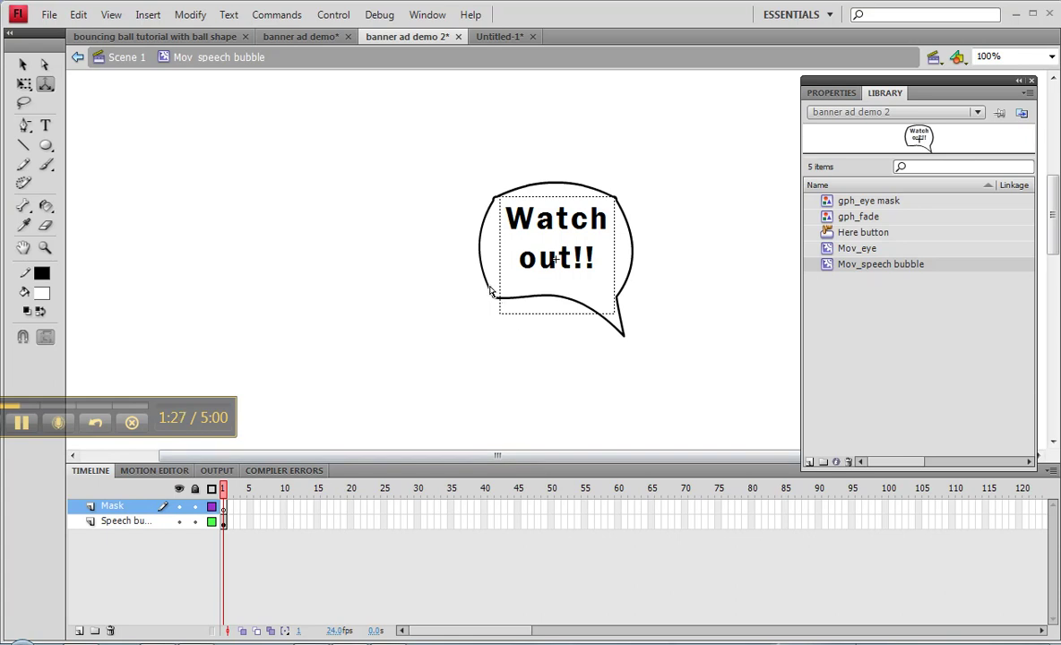
# Copy the bubble's fill and outline without the text and paste it in place on frame 1 of the Mask layer
pyautogui.click(25, 66)
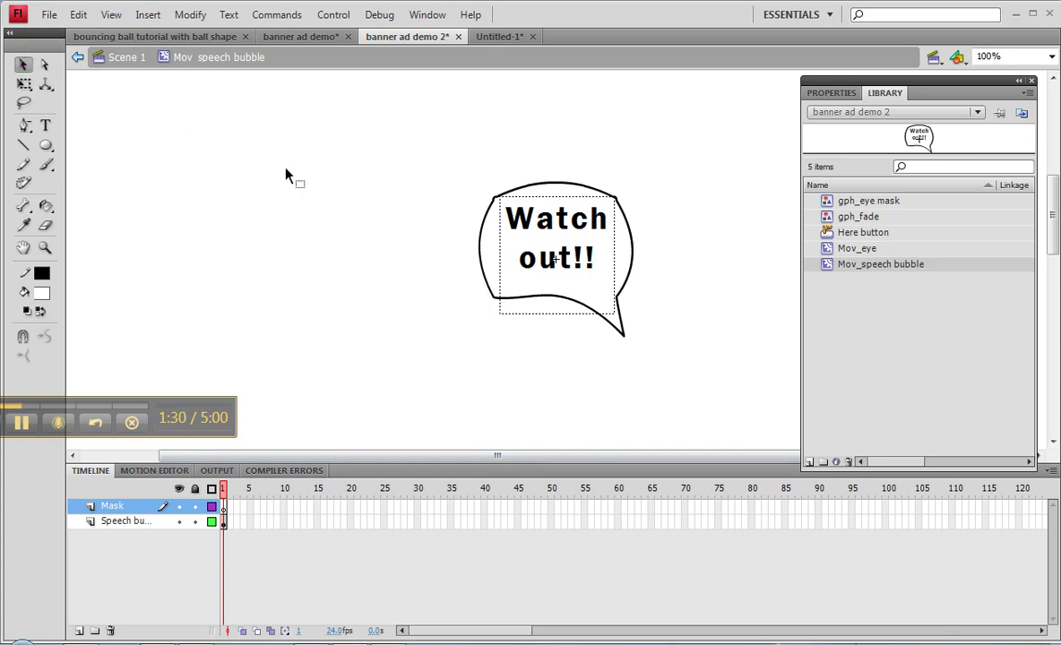
pyautogui.click(497, 273)
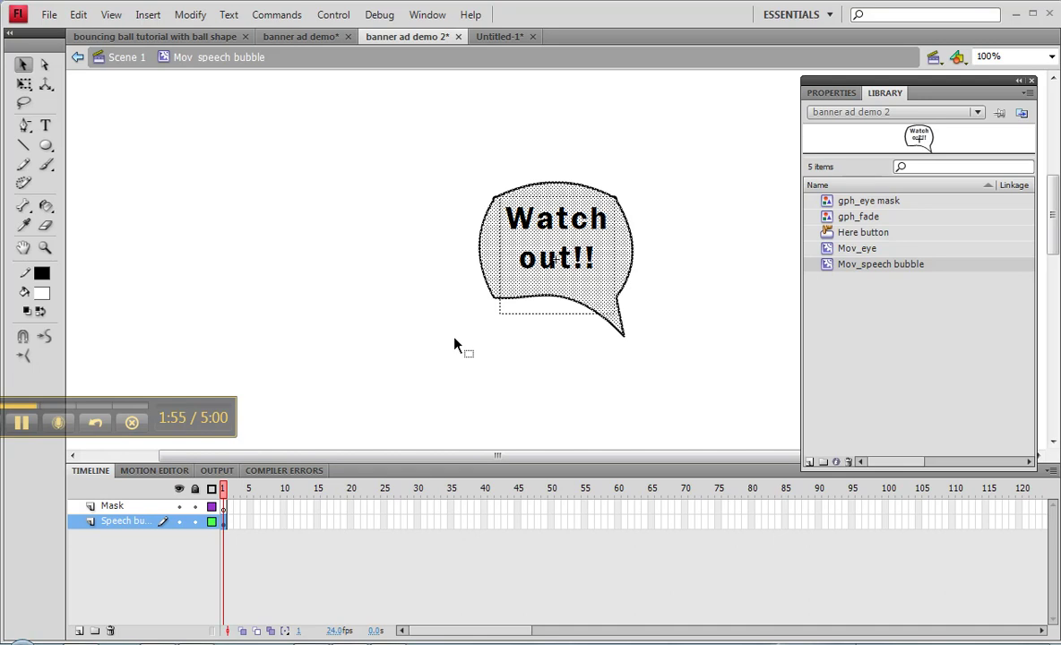
pyautogui.click(224, 509)
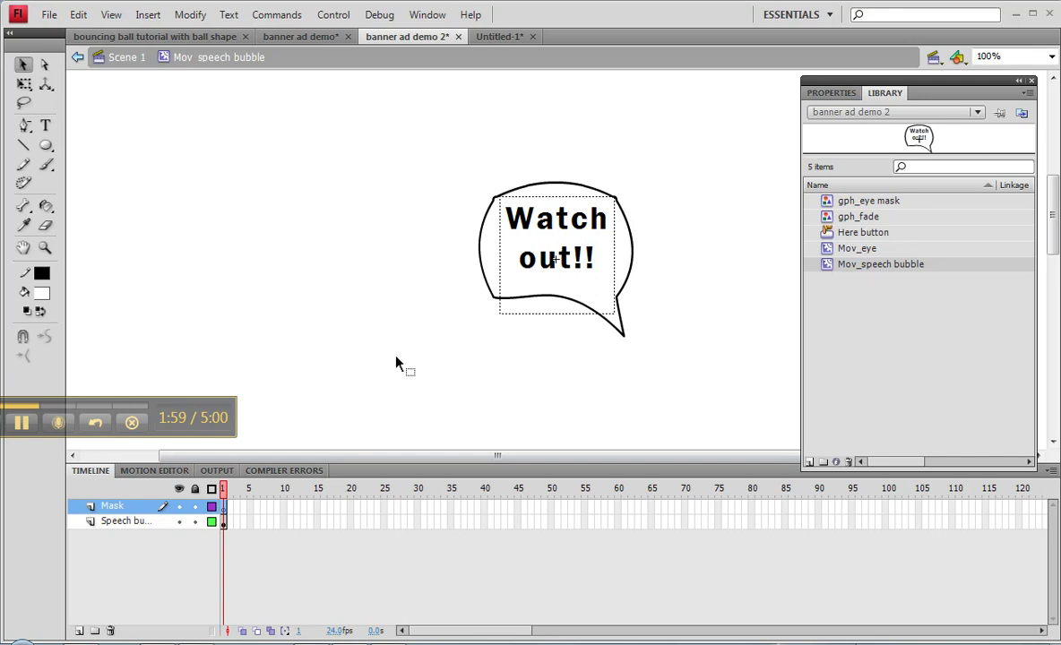
pyautogui.hotkey('ctrl', 'shift', 'v')
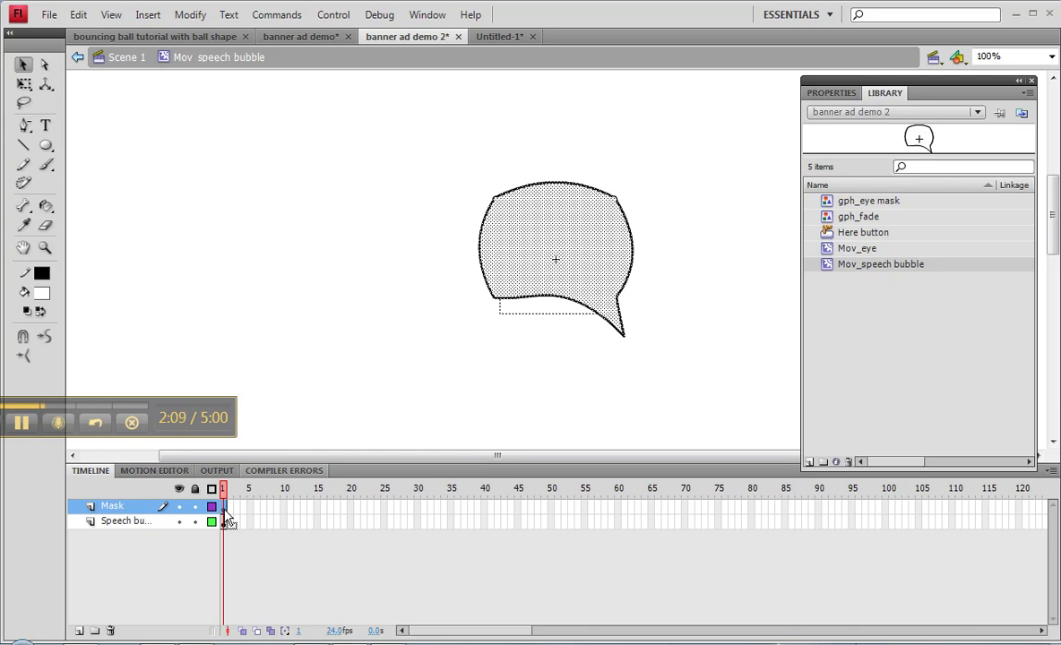
# Move the Mask layer's keyframe to frame 20 and extend the speech bubble layer with a frame at 20
pyautogui.click(290, 507)
pyautogui.moveTo(302, 513); pyautogui.dragTo(356, 518)
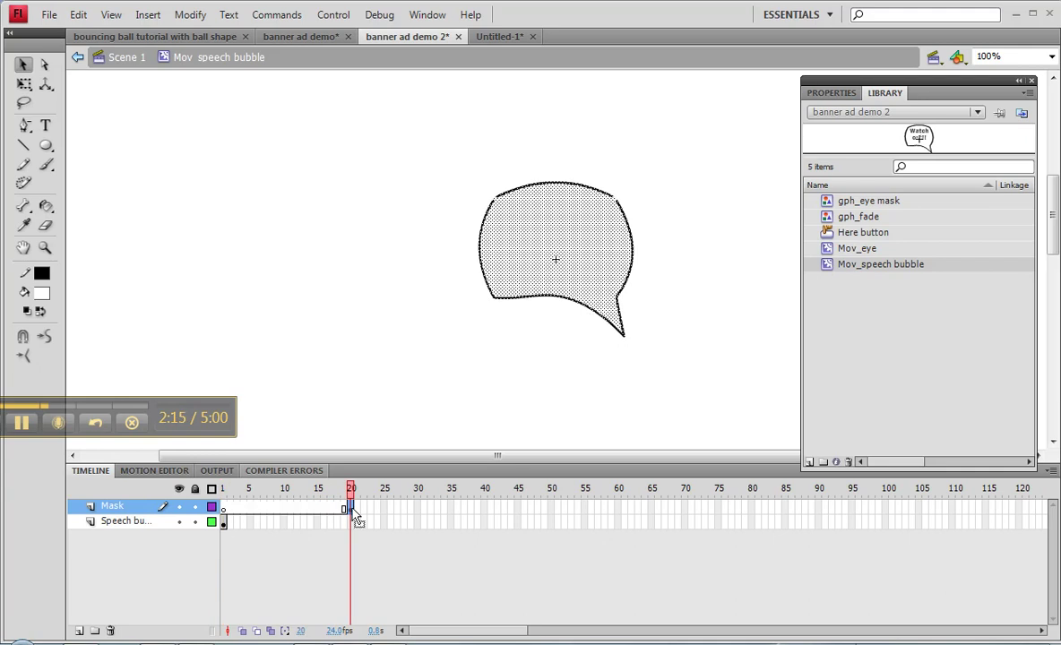
pyautogui.click(353, 524)
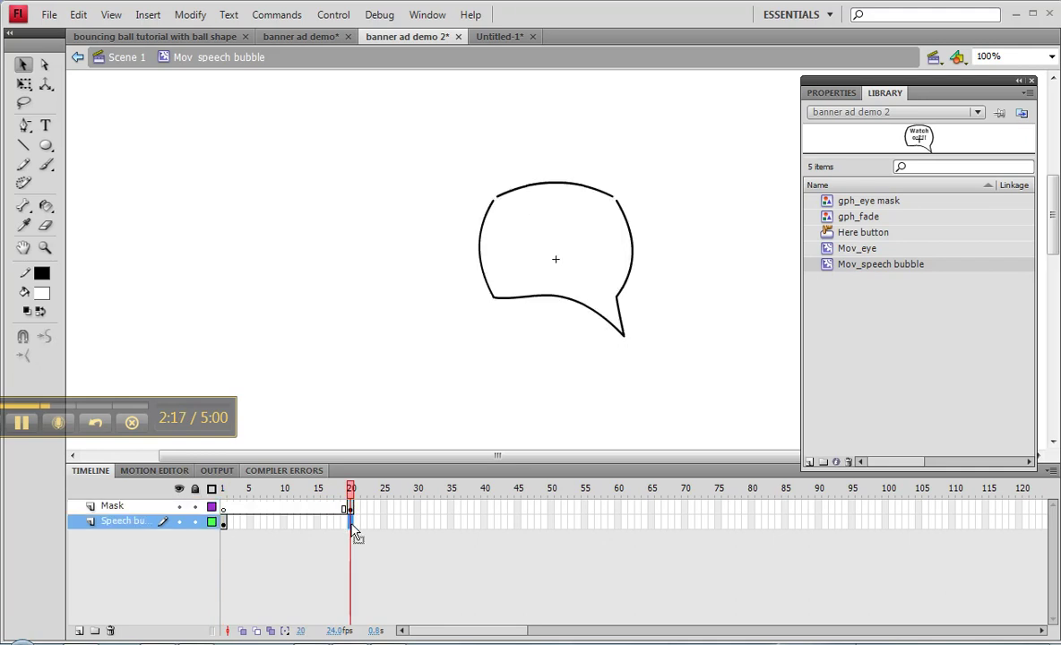
pyautogui.rightClick(354, 524)
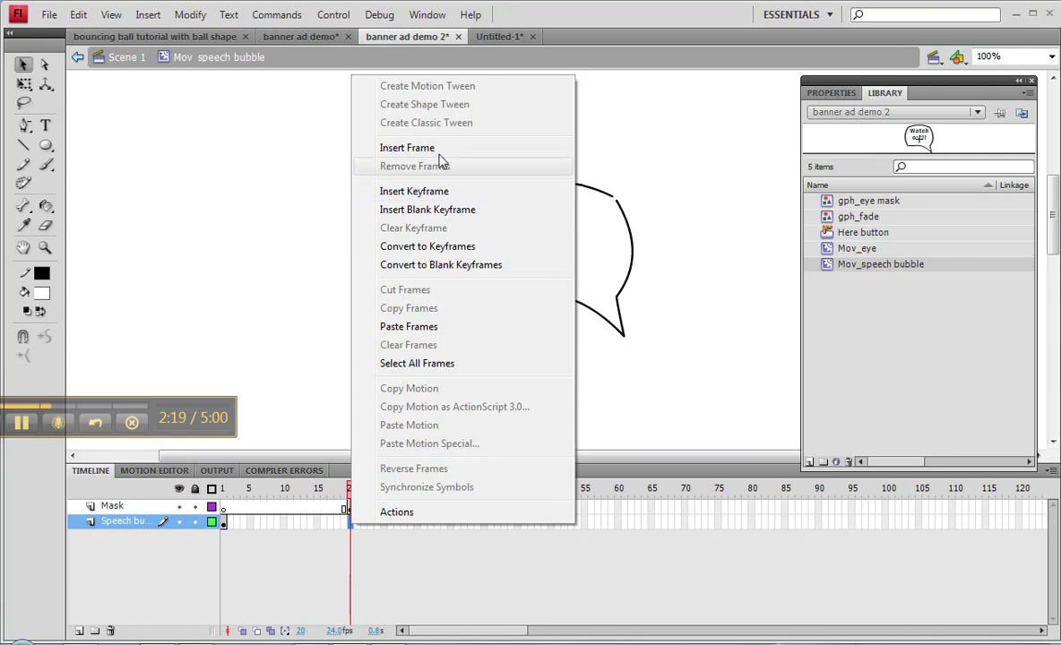
pyautogui.click(409, 148)
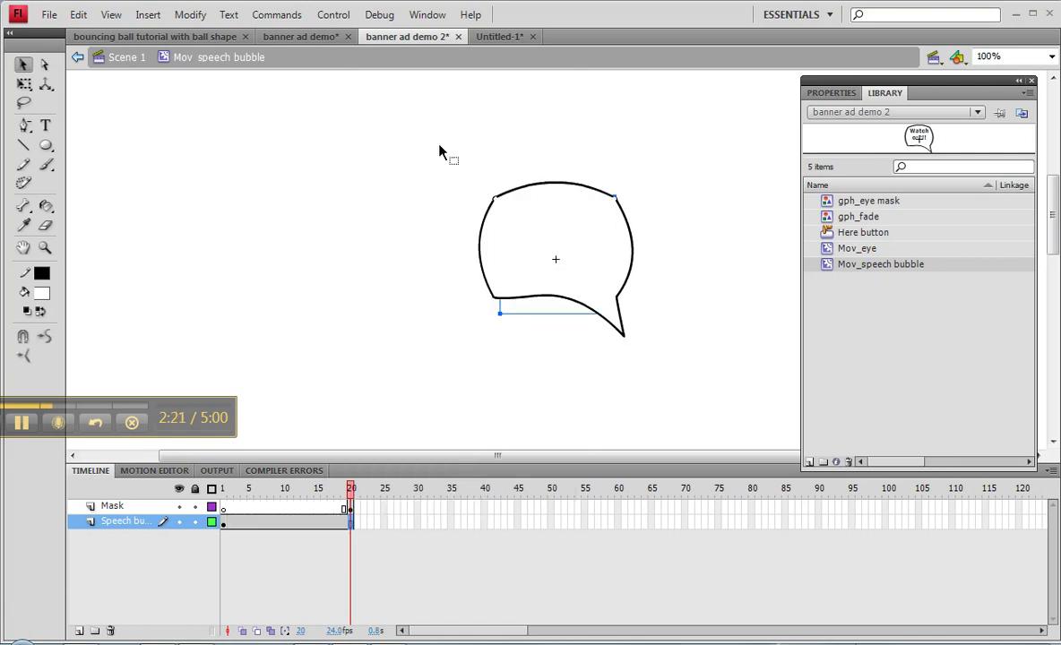
# On frame 1 of the Mask layer, draw a tiny oval with white stroke and fill at the tip of the bubble's tail
pyautogui.moveTo(353, 513); pyautogui.dragTo(230, 543)
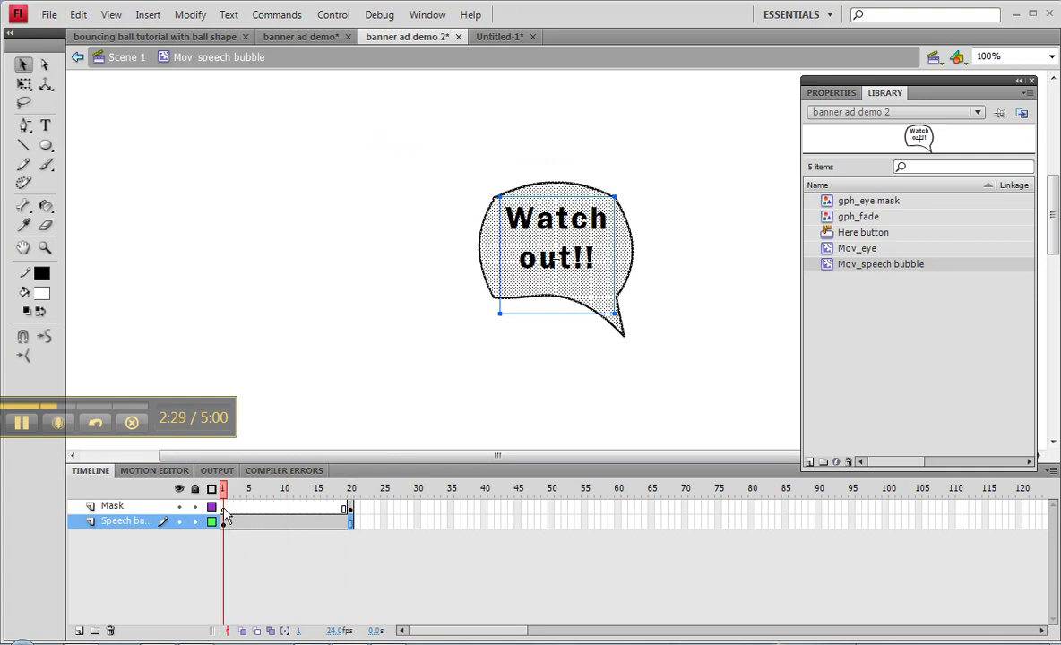
pyautogui.click(224, 510)
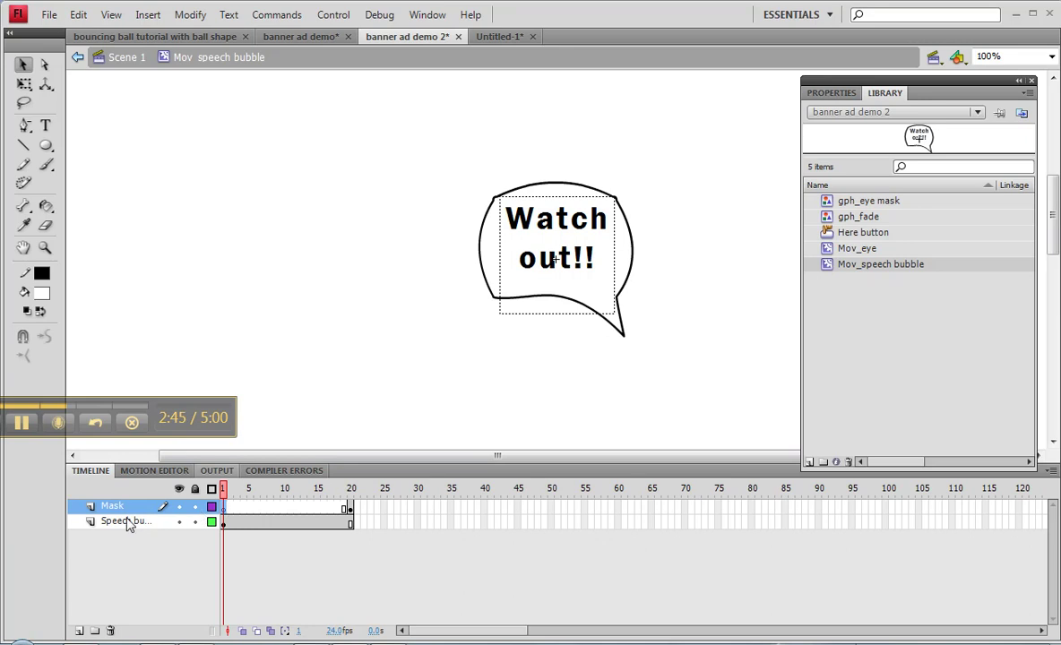
pyautogui.press('w')
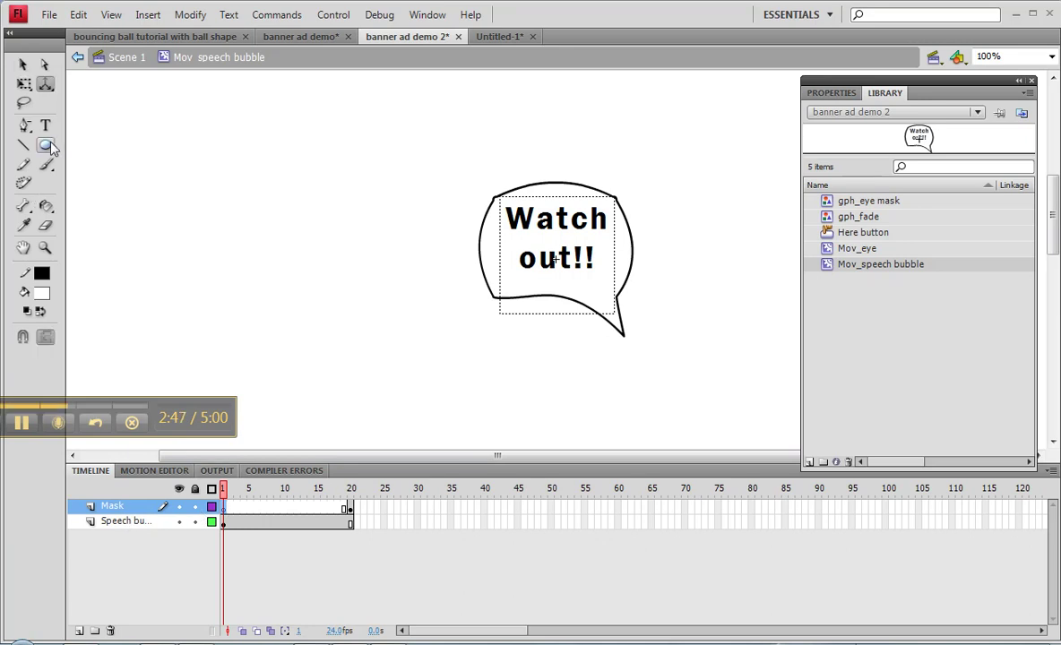
pyautogui.click(45, 145)
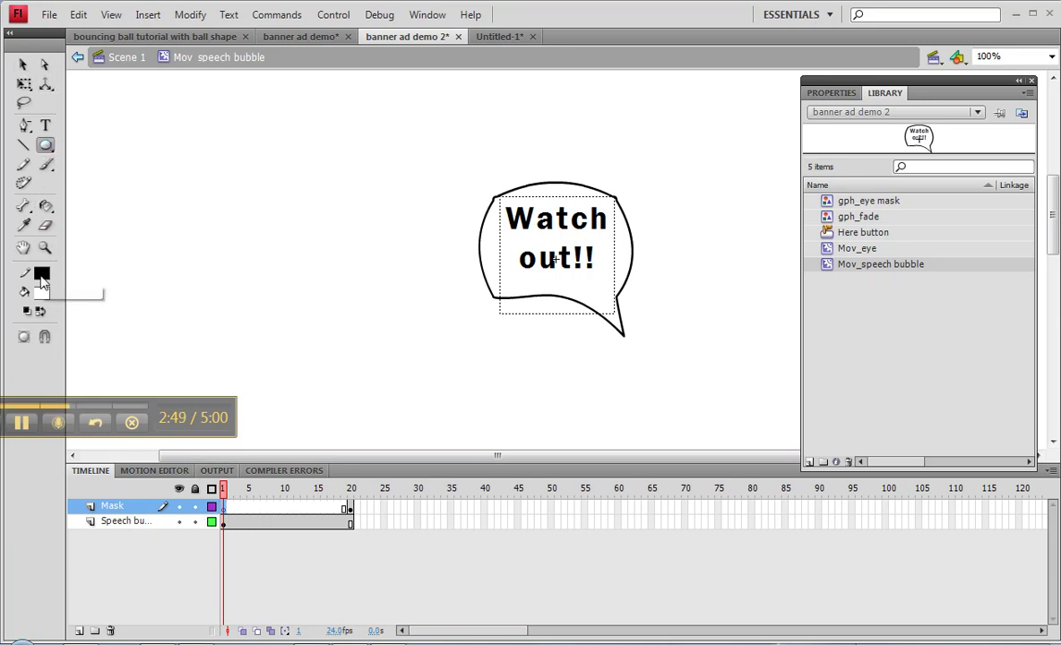
pyautogui.click(41, 272)
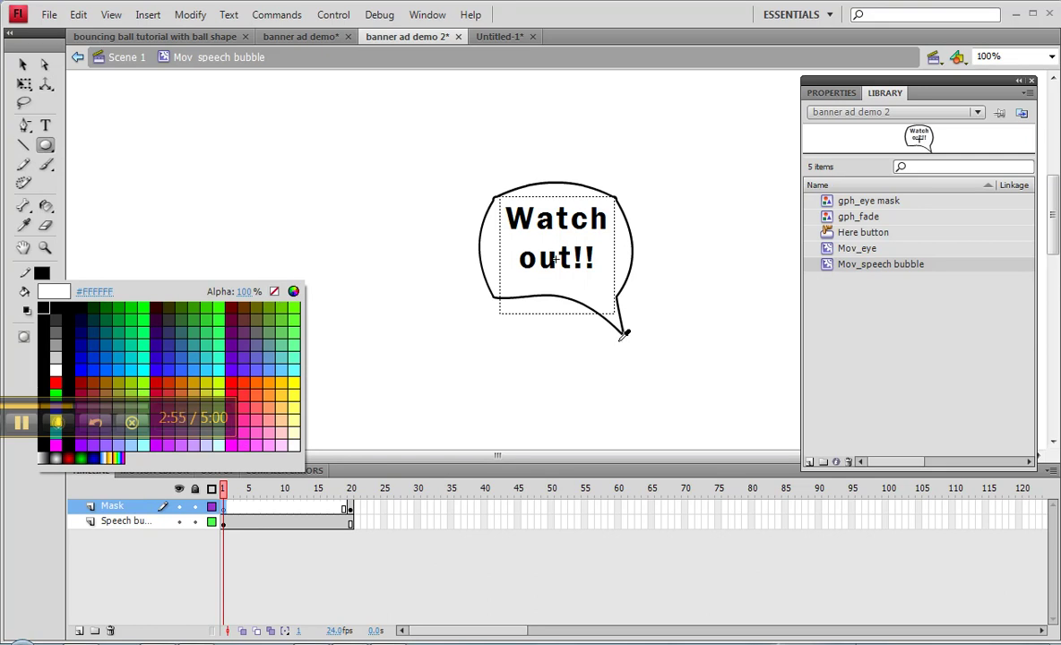
pyautogui.click(44, 132)
pyautogui.moveTo(620, 341)
pyautogui.mouseDown()
pyautogui.moveTo(638, 351)
pyautogui.moveTo(629, 350)
pyautogui.mouseUp()
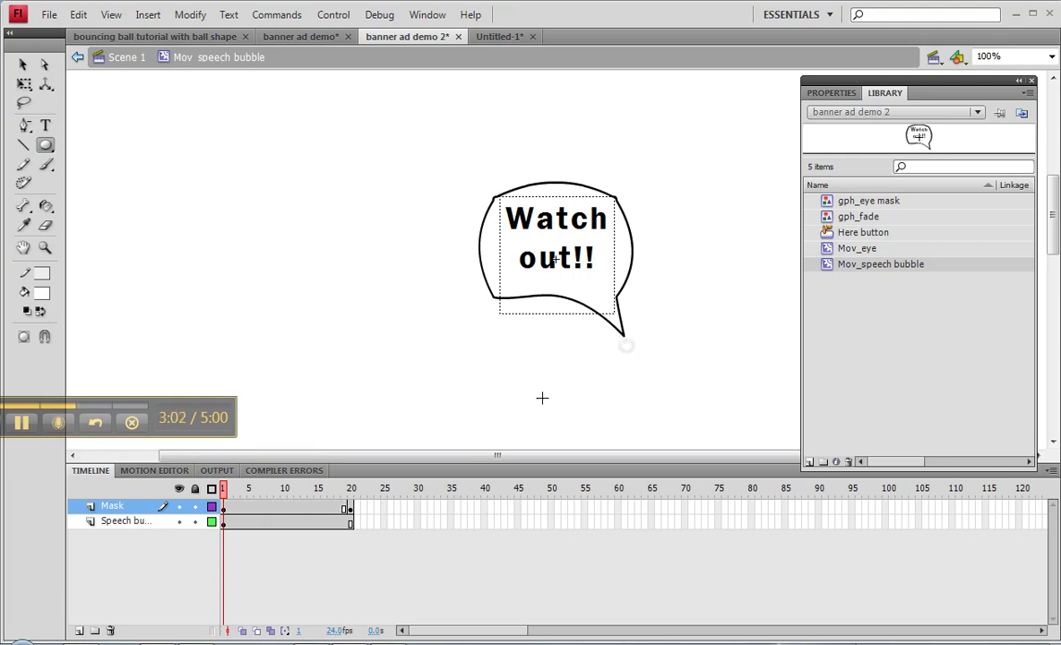
# Create a shape tween on the Mask layer between frames 1 and 20, and preview the oval growing into the bubble
pyautogui.click(223, 507)
pyautogui.click(349, 509)
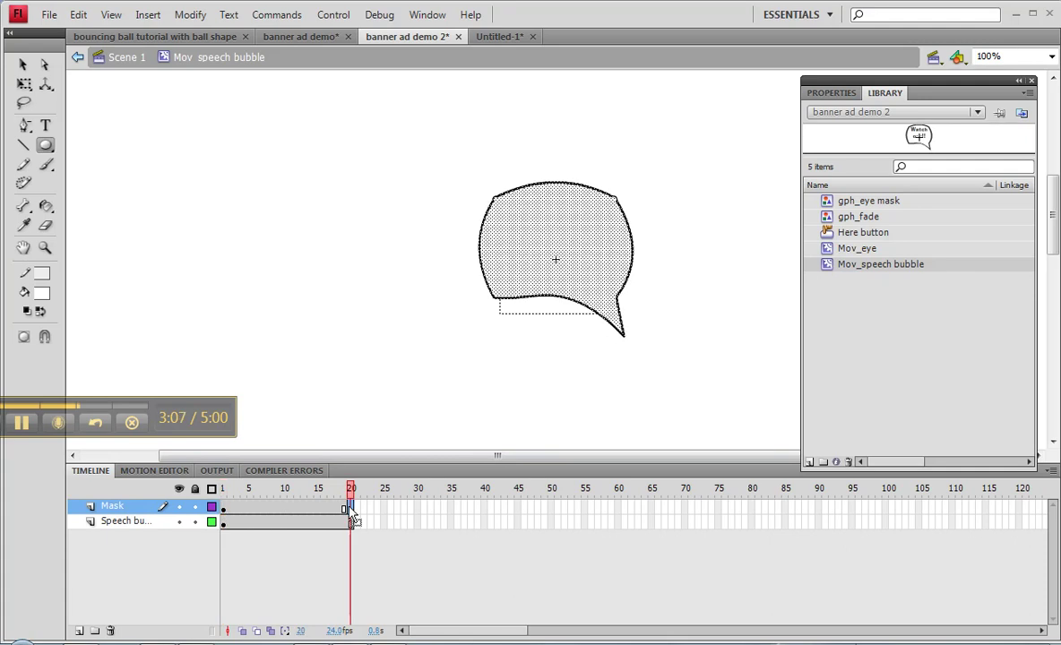
pyautogui.rightClick(288, 509)
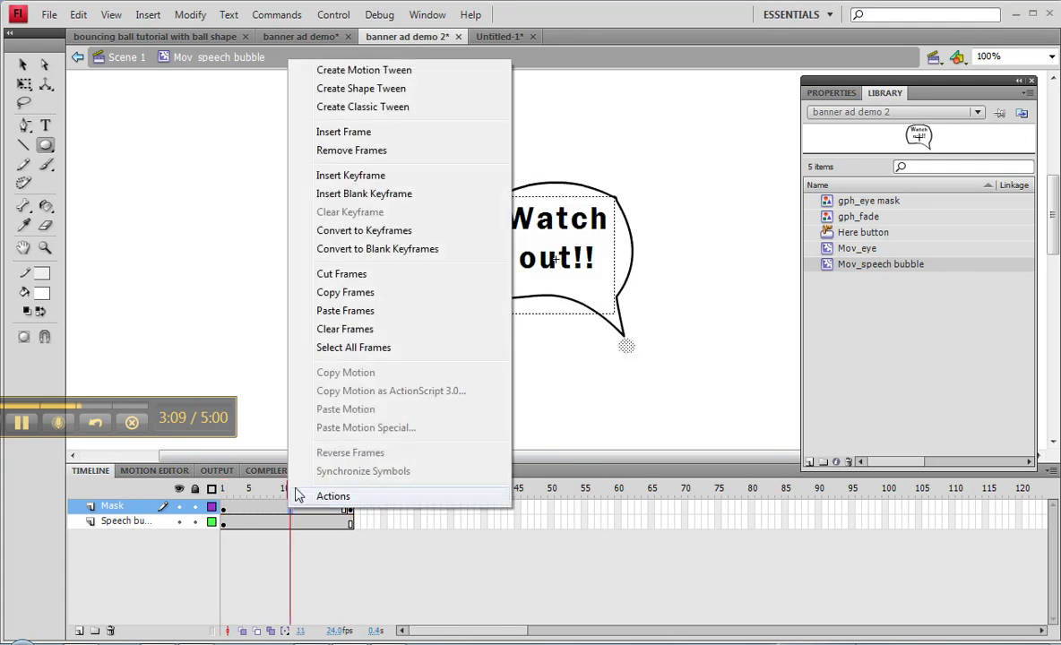
pyautogui.click(340, 88)
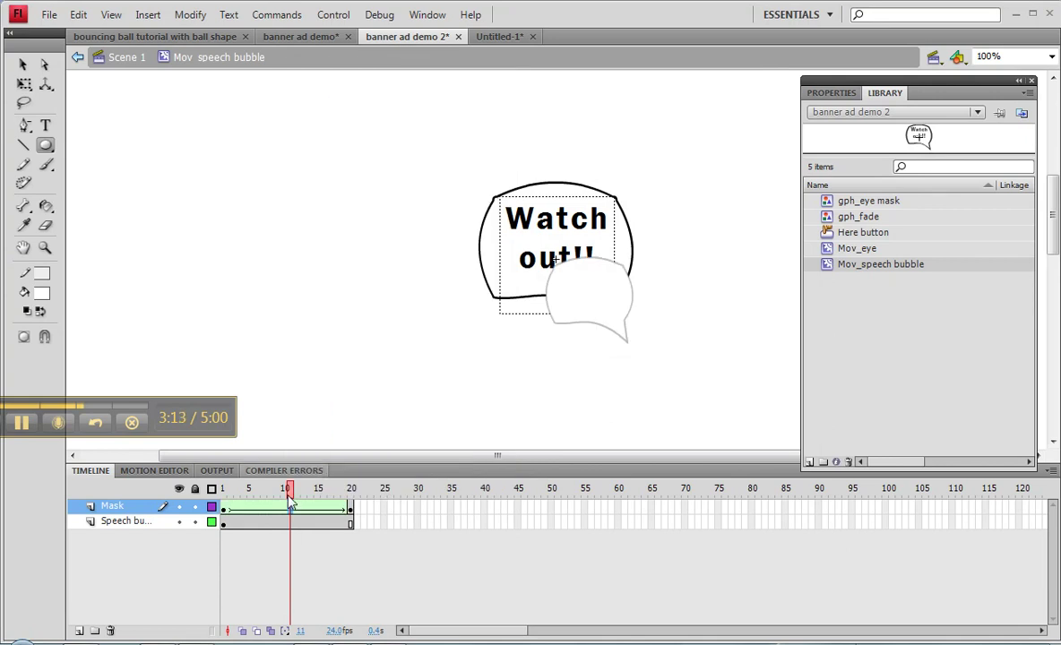
pyautogui.press('Return')
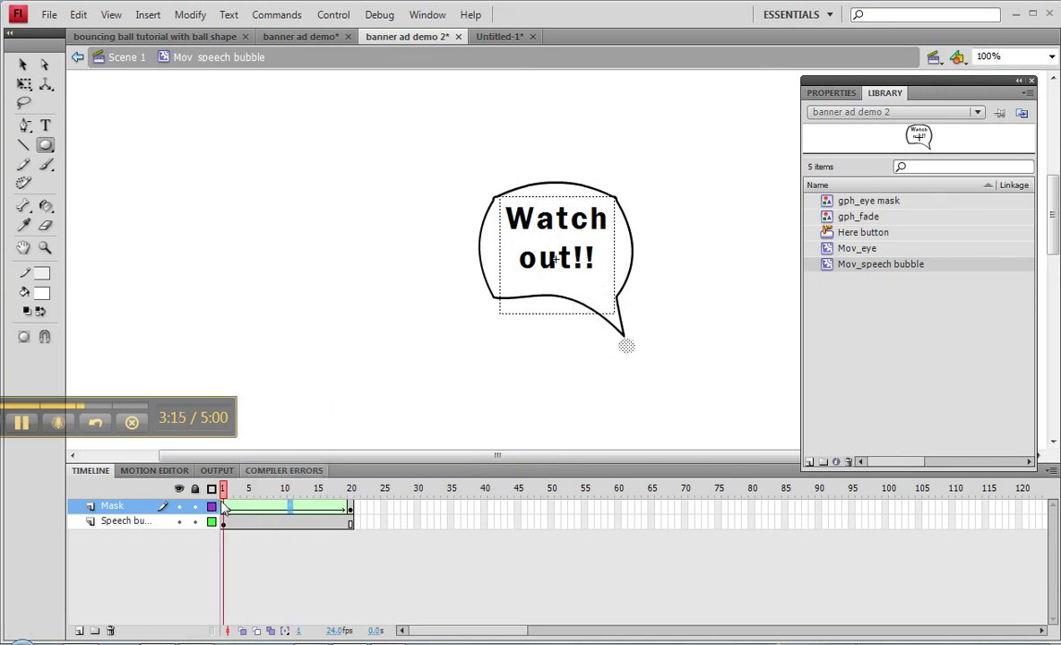
pyautogui.moveTo(288, 504); pyautogui.dragTo(356, 517)
pyautogui.press('Return')
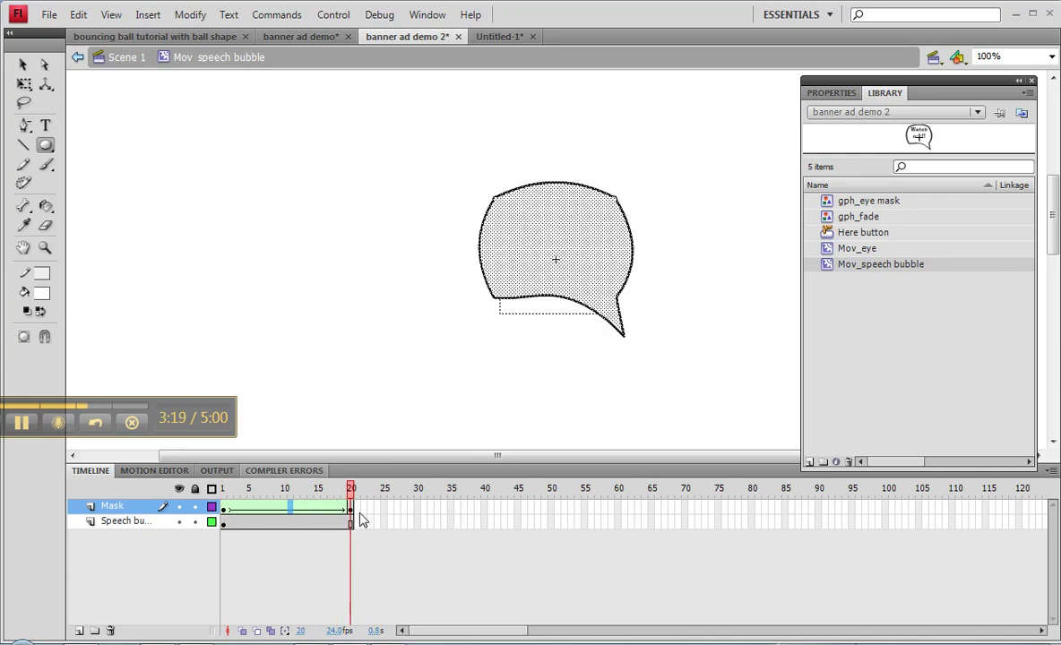
# Use Free Transform to enlarge the mask bubble on frame 20 slightly at its upper-left and lower-right corners
pyautogui.click(351, 515)
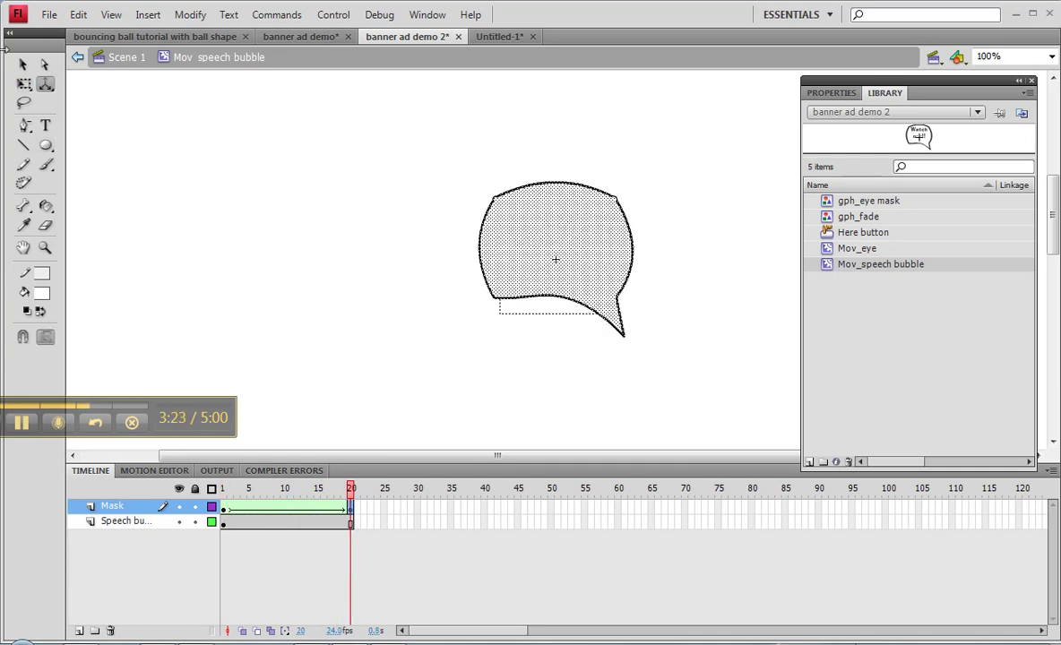
pyautogui.click(24, 85)
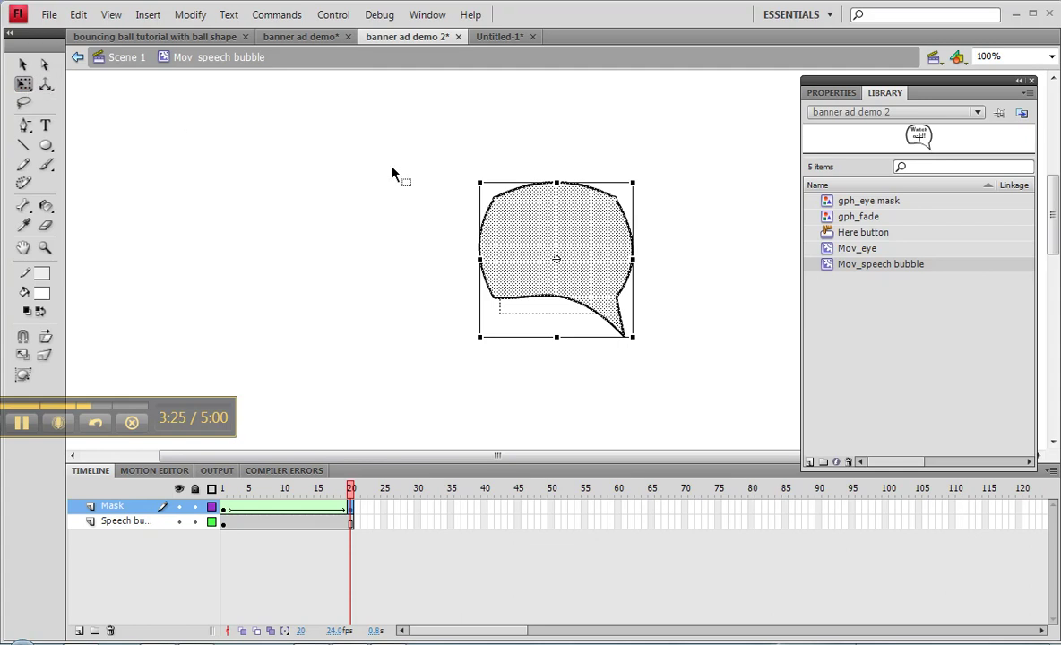
pyautogui.moveTo(481, 183); pyautogui.dragTo(475, 177)
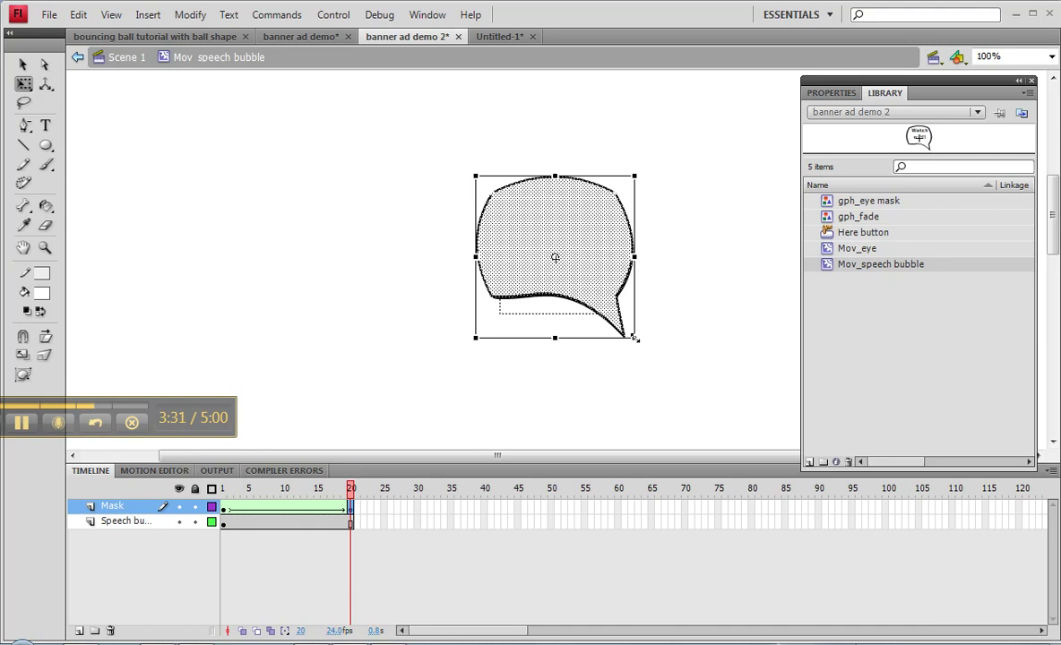
pyautogui.moveTo(634, 339); pyautogui.dragTo(638, 344)
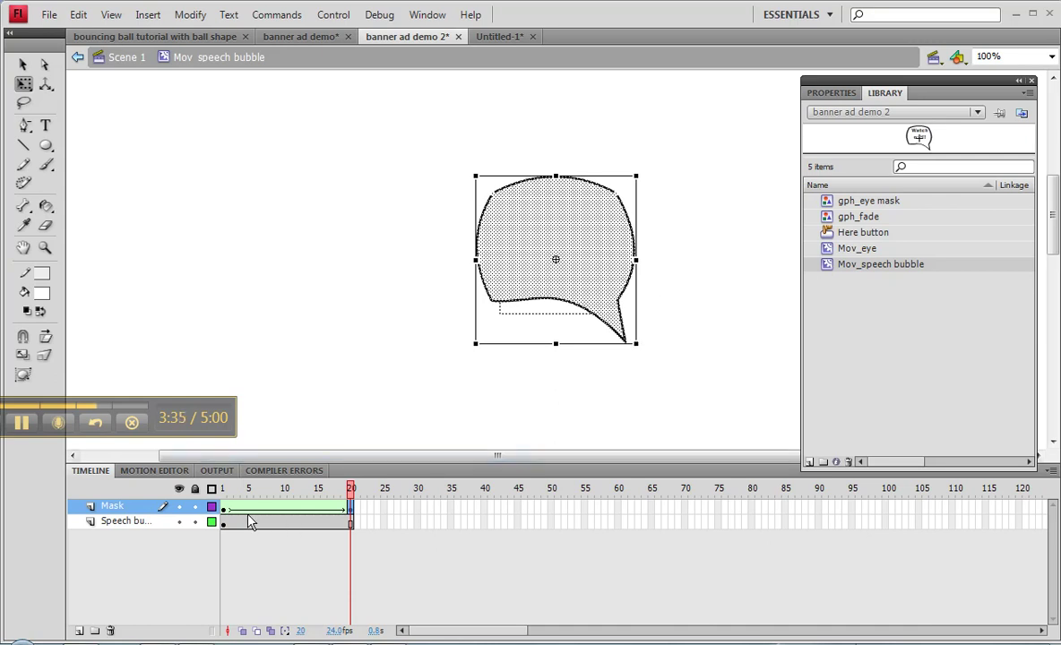
# Turn the Mask layer into a mask over the speech bubble layer and return to Scene 1
pyautogui.rightClick(122, 506)
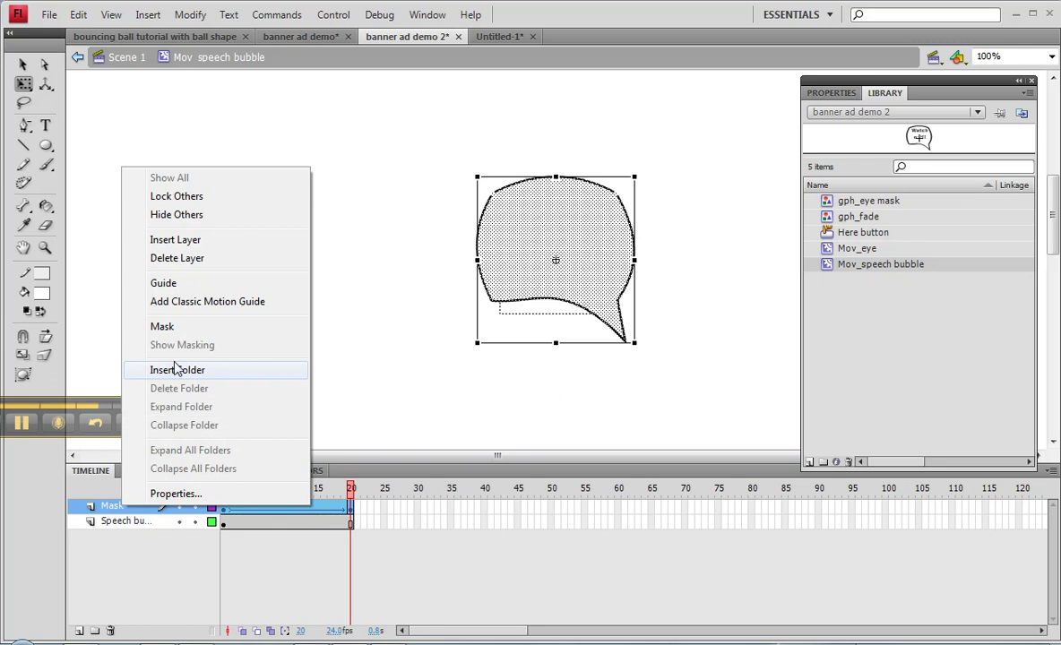
pyautogui.click(162, 326)
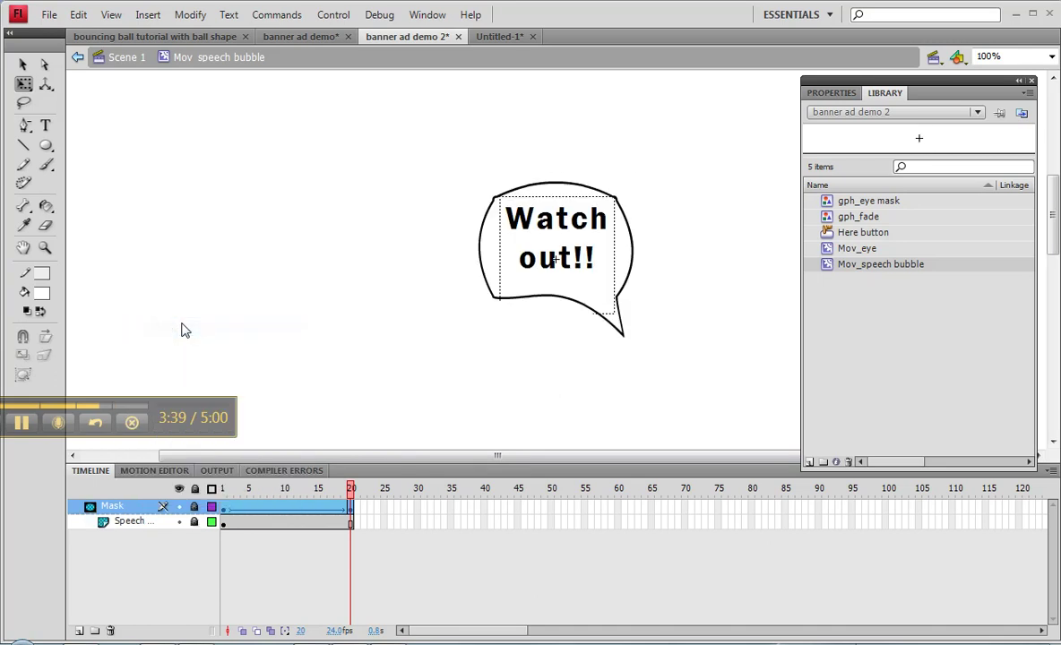
pyautogui.click(286, 504)
pyautogui.moveTo(286, 505); pyautogui.dragTo(353, 532)
pyautogui.press('w')
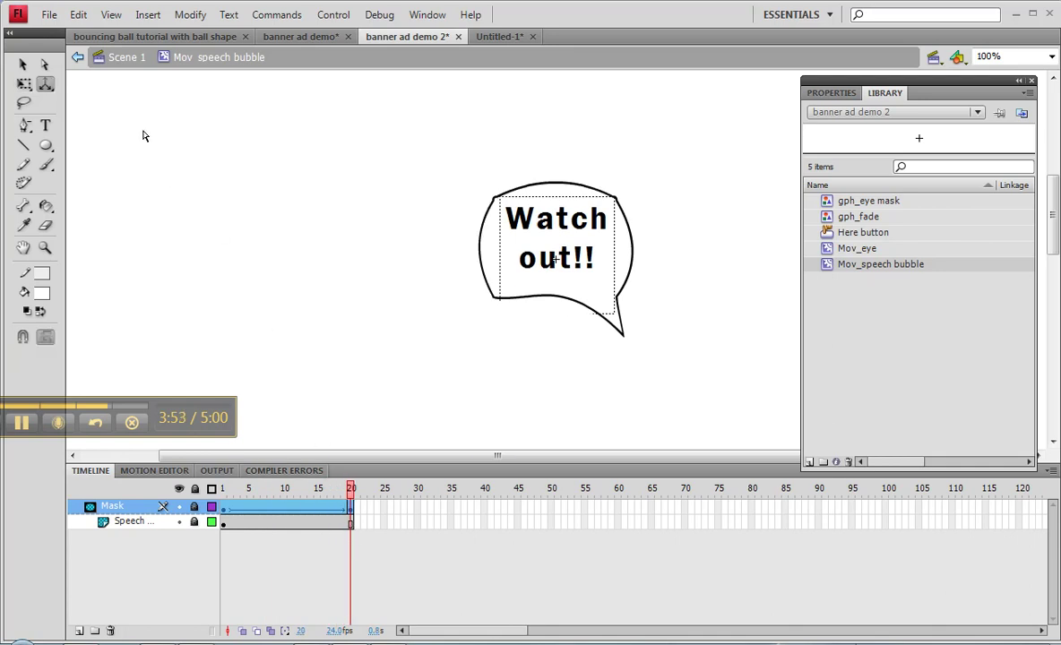
pyautogui.click(135, 65)
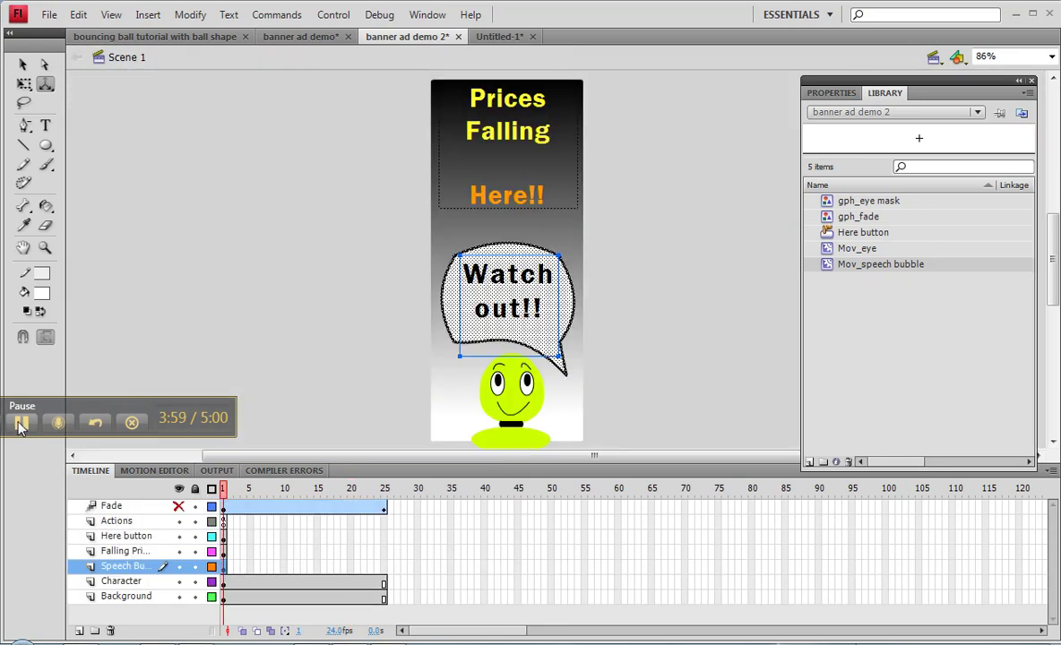
pyautogui.click(22, 425)
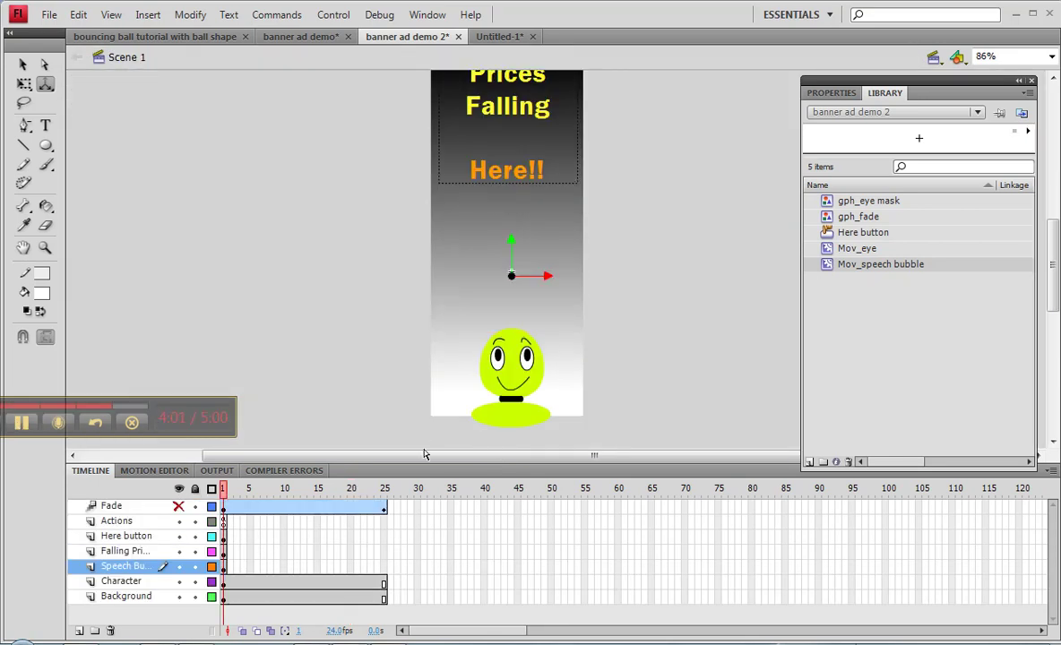
pyautogui.rightClick(226, 572)
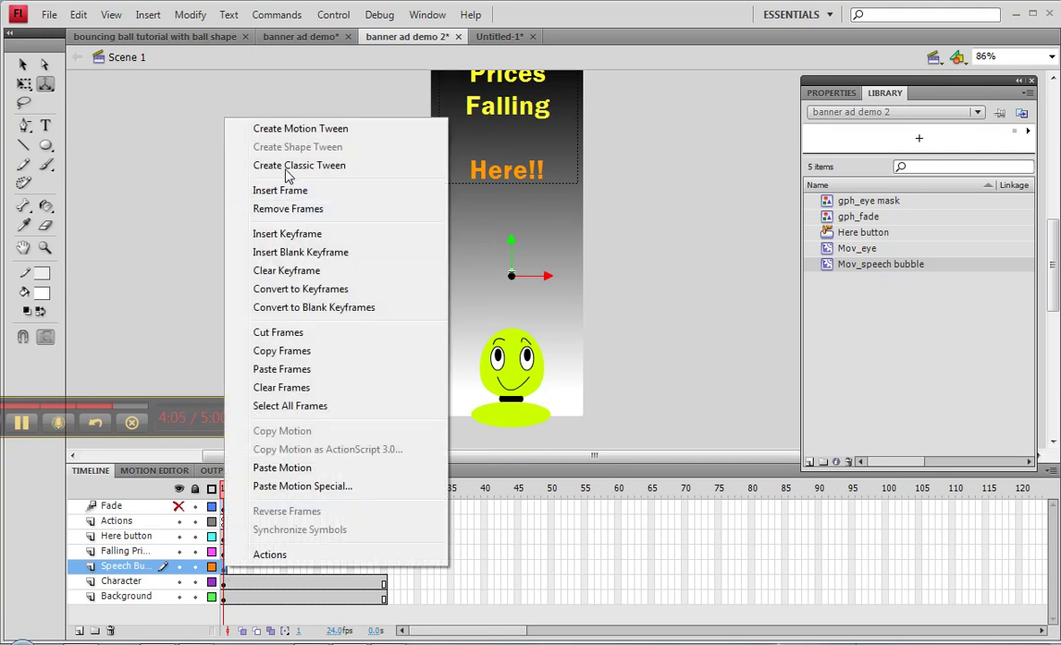
pyautogui.press('Escape')
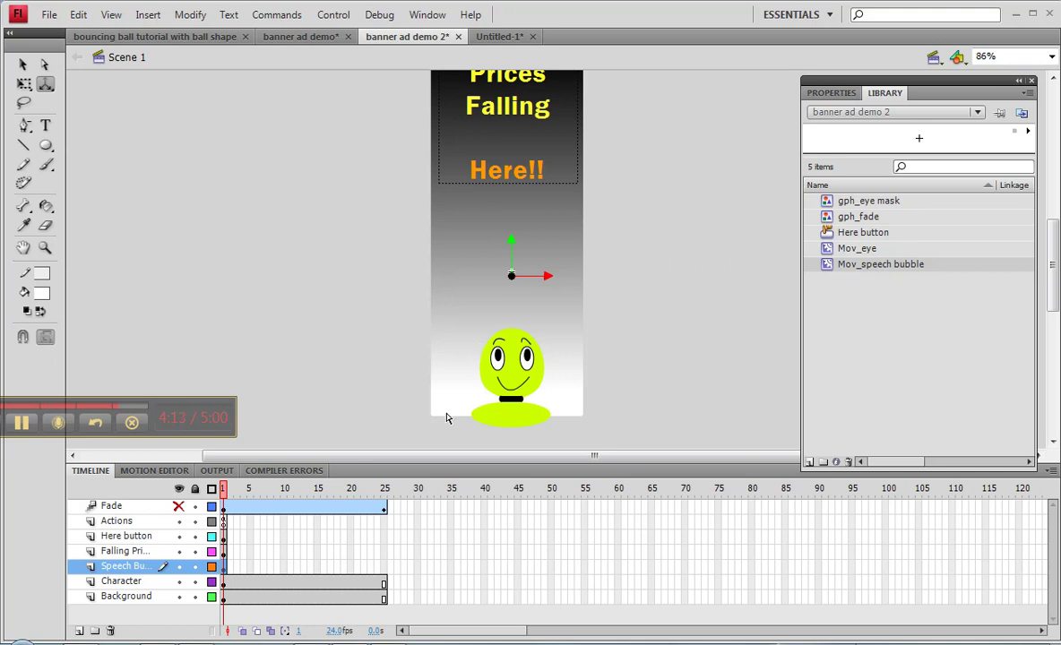
# Extend the Speech Bubble layer in Scene 1 to frame 20 and test the movie
pyautogui.click(350, 566)
pyautogui.rightClick(350, 567)
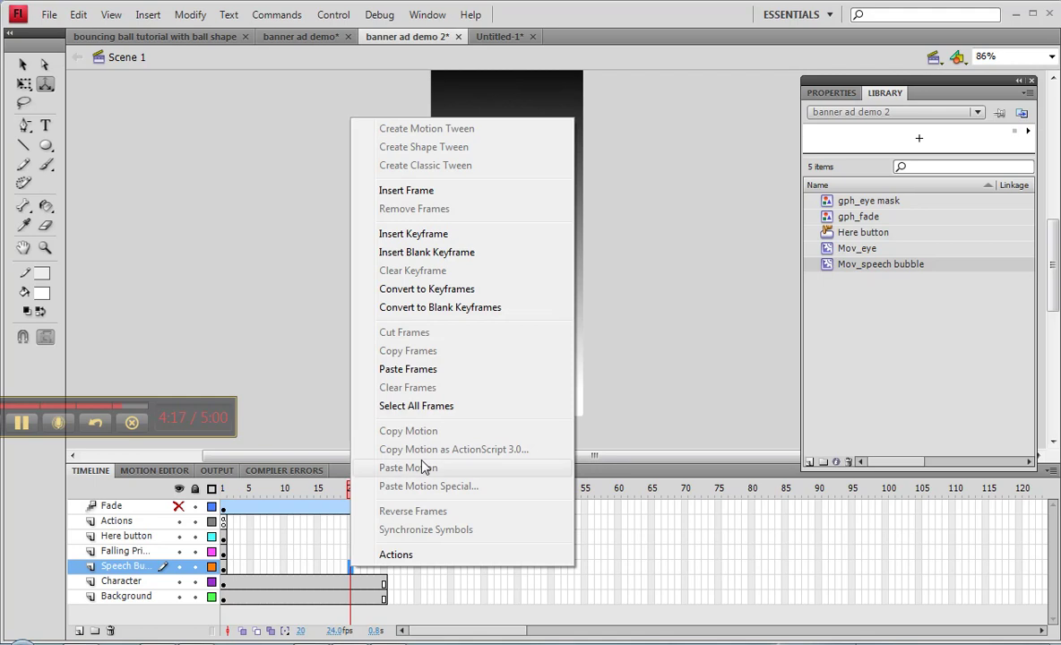
pyautogui.click(425, 193)
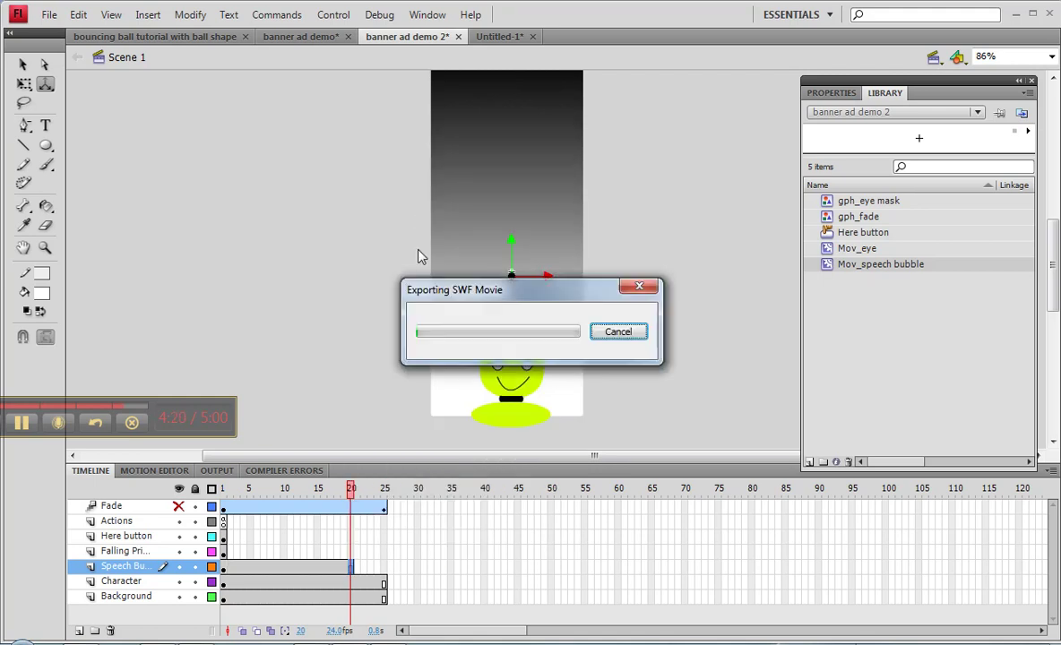
pyautogui.hotkey('ctrl', 'Return')
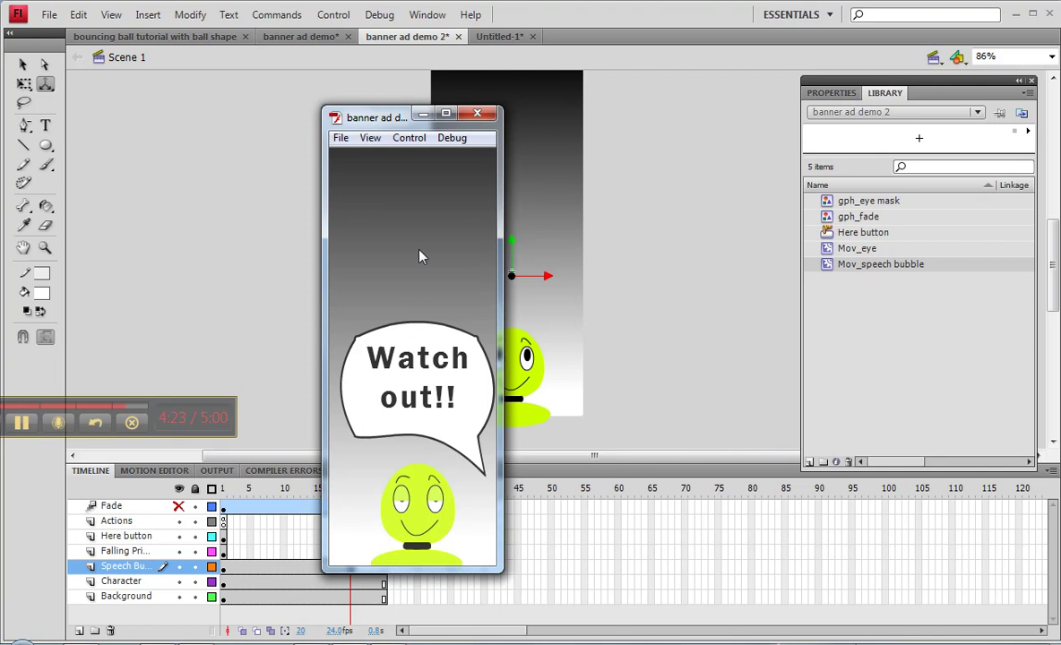